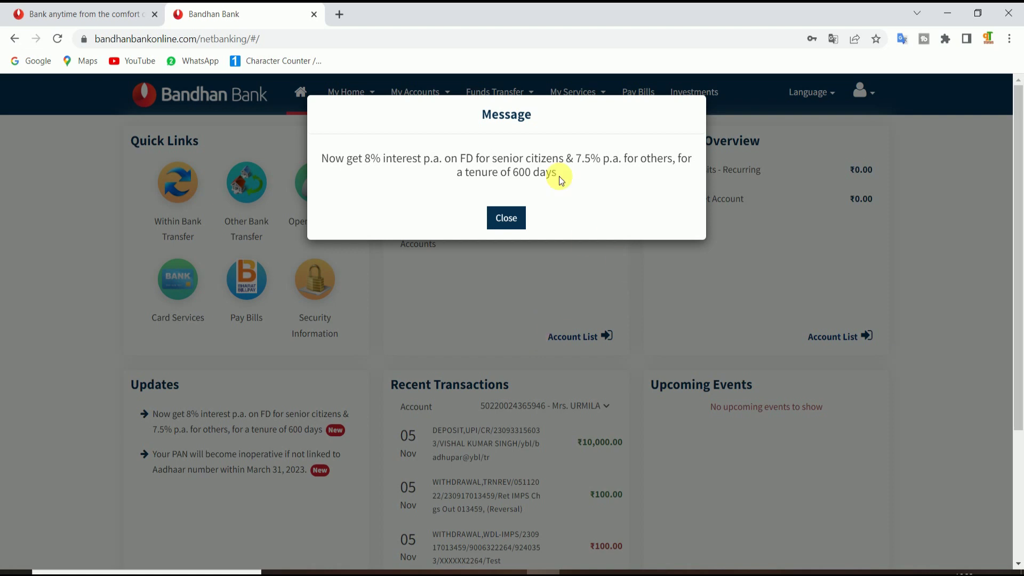
# Step: Dismiss the FD interest notice and start a Regular Fixed Deposit from My Accounts > Open Deposits
pyautogui.click(506, 216)
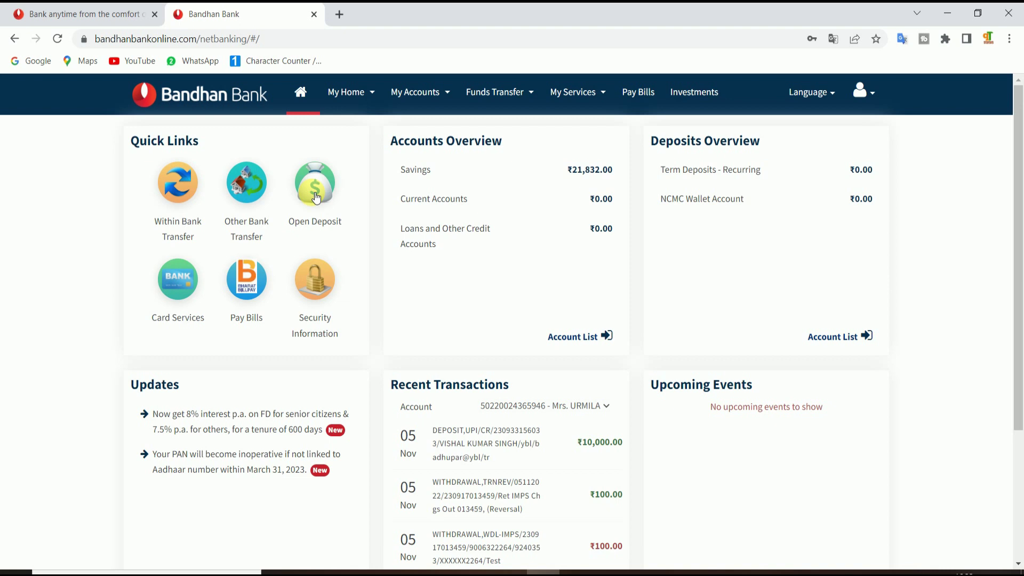
pyautogui.click(419, 97)
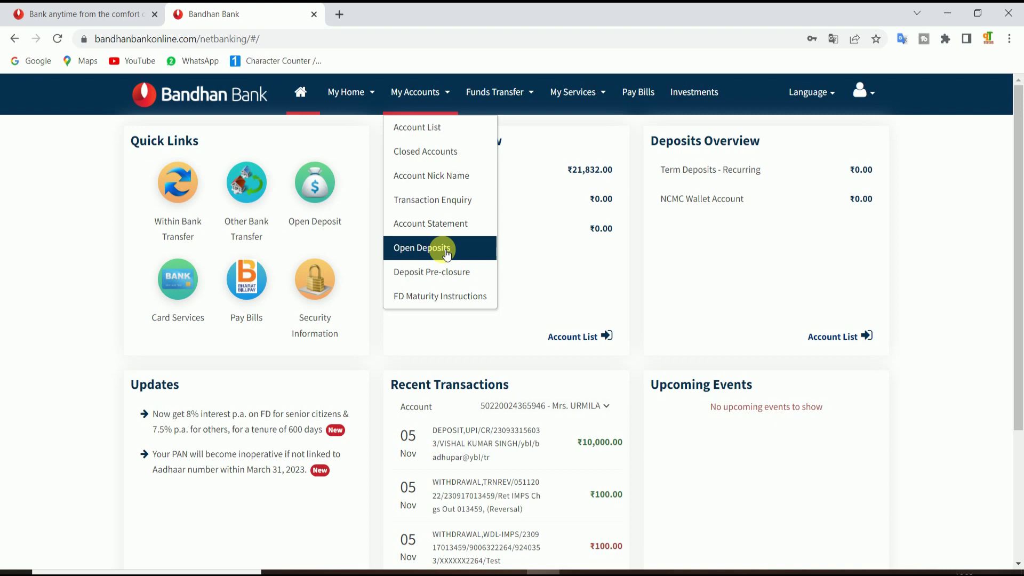
pyautogui.click(447, 253)
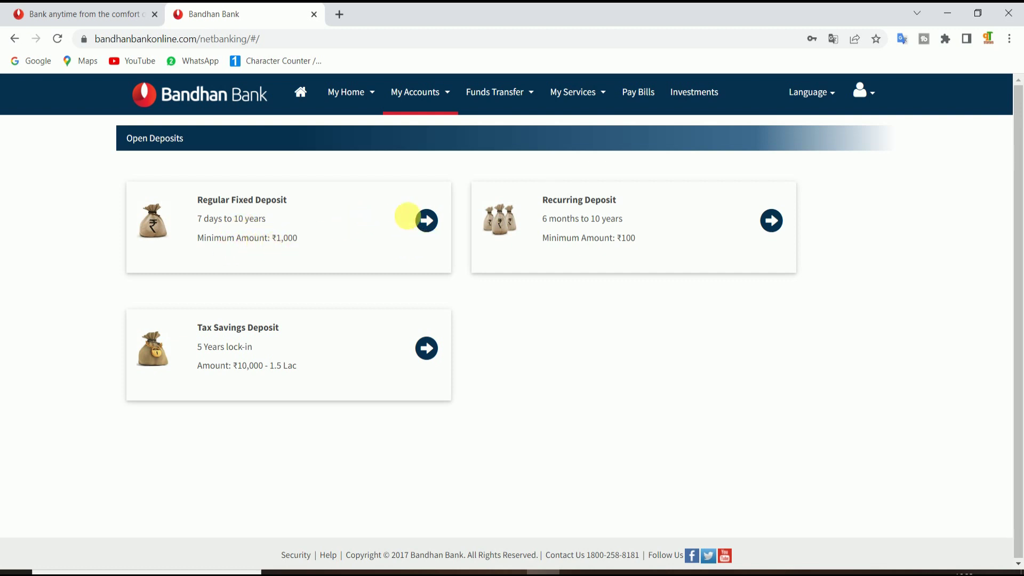
pyautogui.click(428, 221)
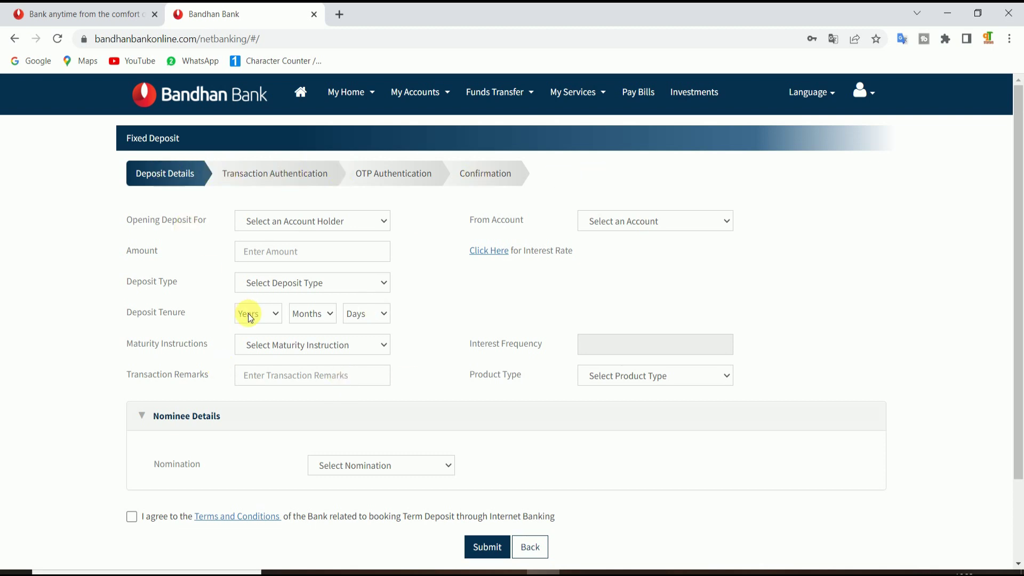
# Step: Set the deposit for Self, funded from the savings account with ₹21,832.00, and open the interest-rate link
pyautogui.click(279, 223)
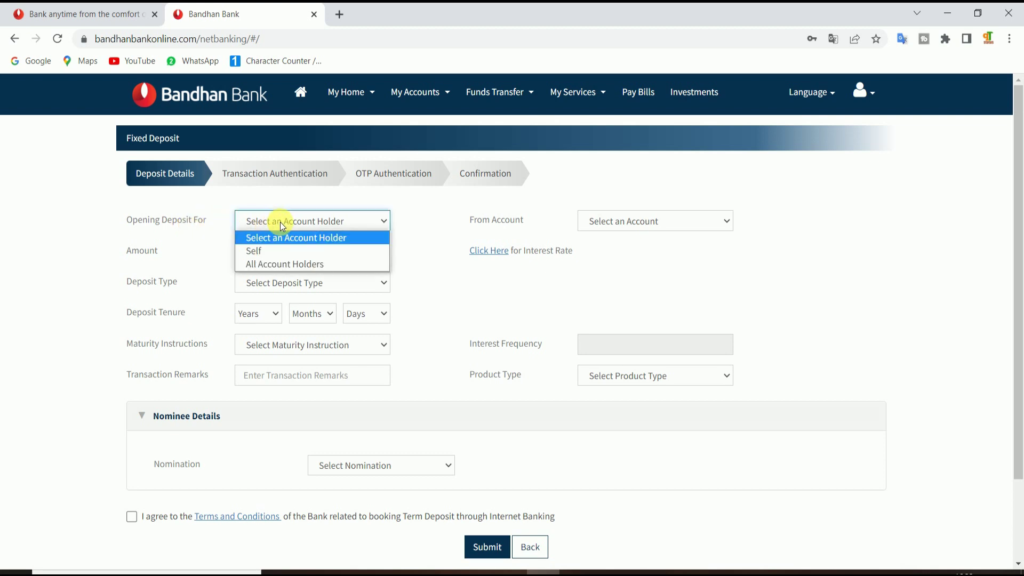
pyautogui.click(279, 251)
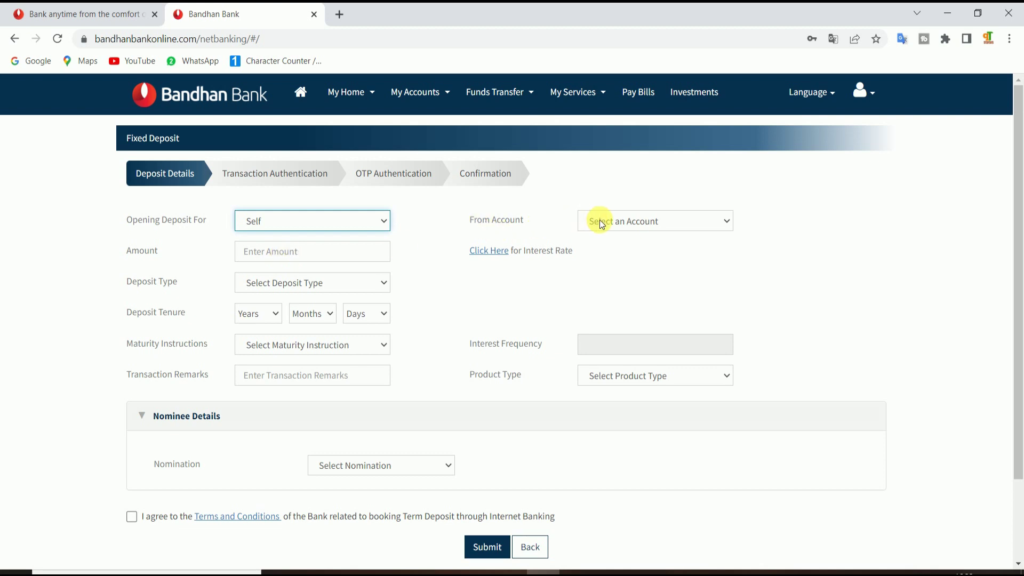
pyautogui.click(600, 222)
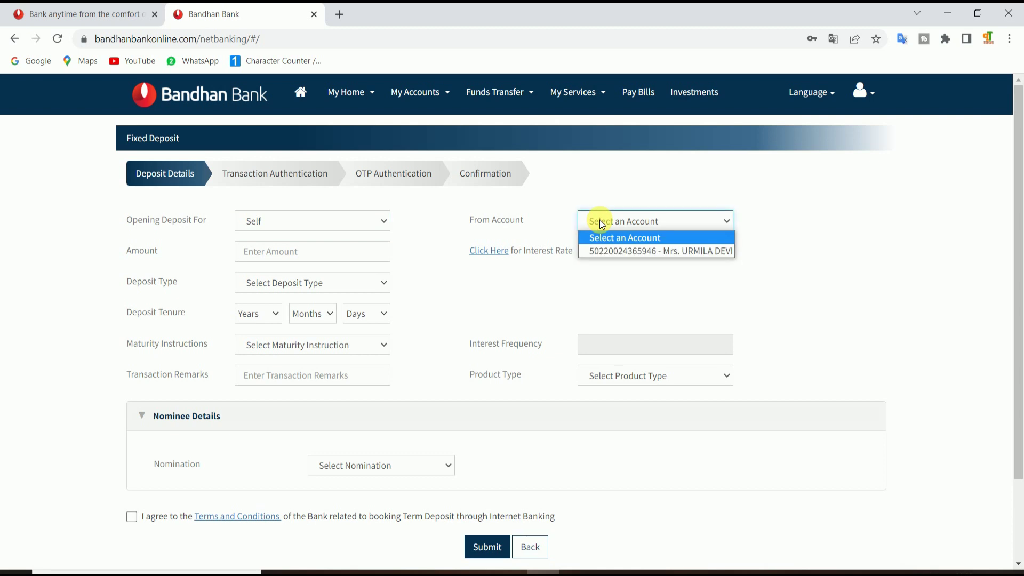
pyautogui.click(616, 252)
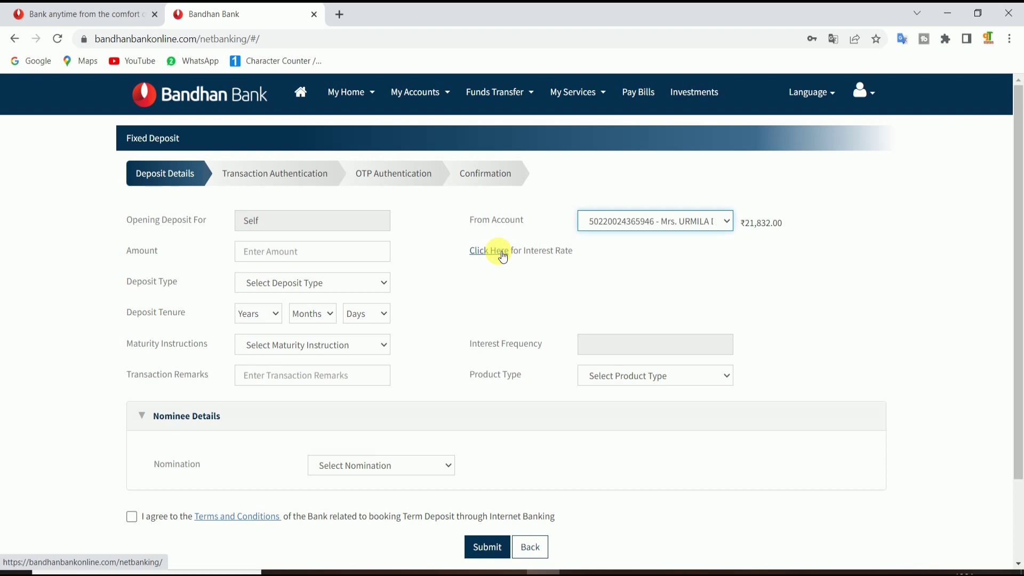
pyautogui.click(502, 256)
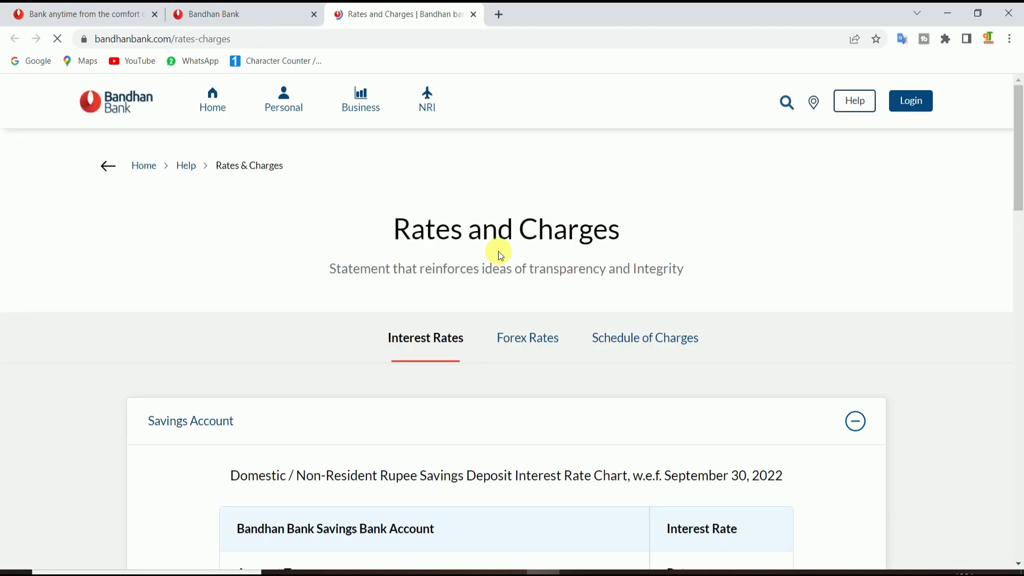
# Step: Expand the Term Deposit rates, showing 7.50% and 8.00% for 600 days, then return to the form
pyautogui.scroll(-15, 498, 251)
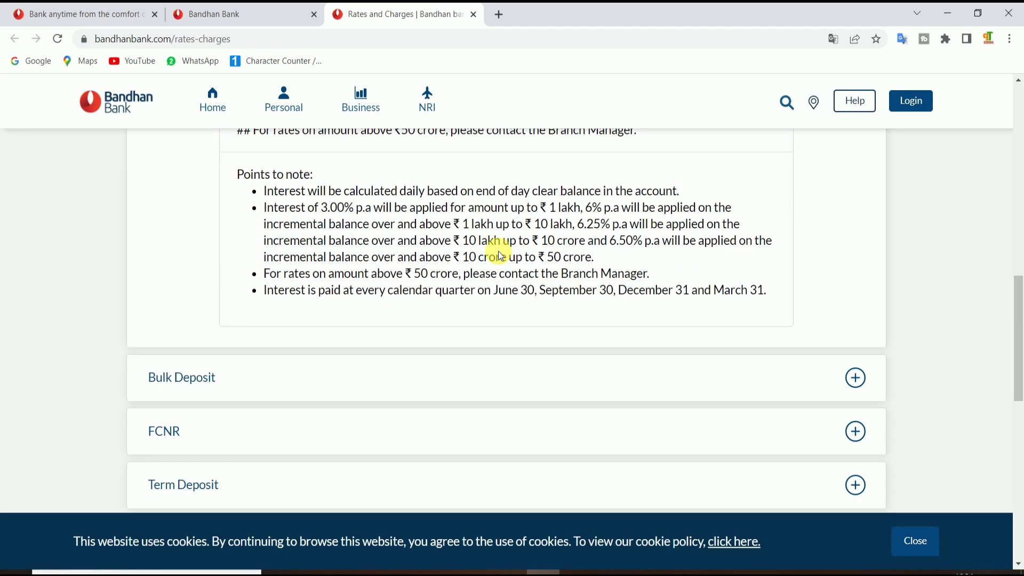
pyautogui.scroll(-4, 499, 256)
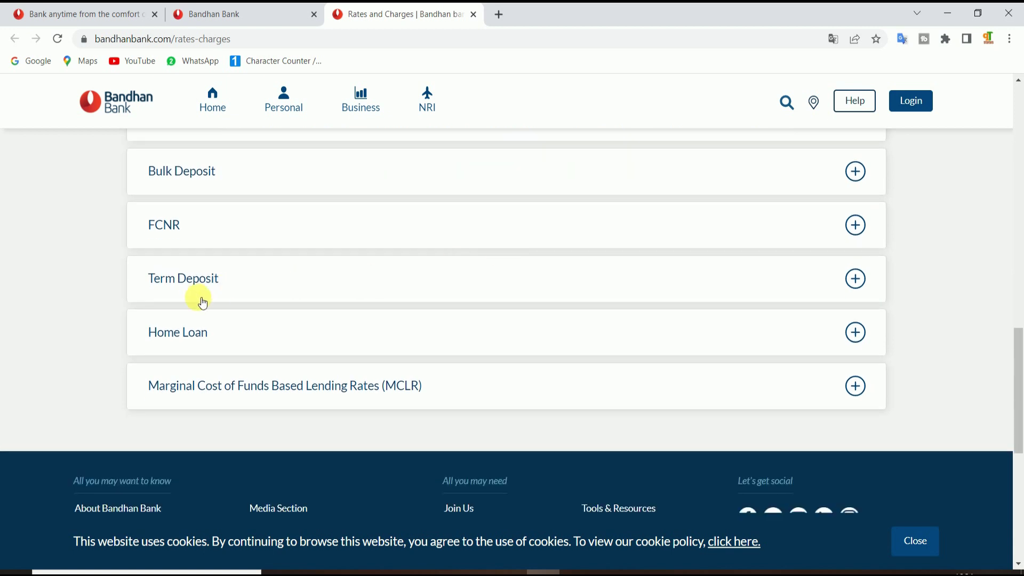
pyautogui.click(853, 279)
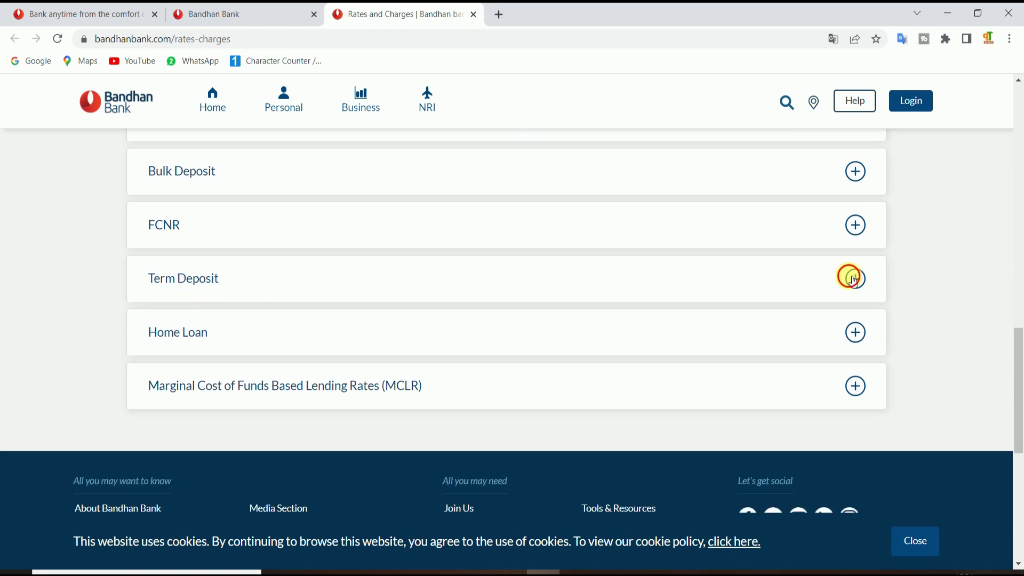
pyautogui.scroll(-10, 852, 279)
pyautogui.scroll(8, 851, 279)
pyautogui.scroll(-4, 850, 280)
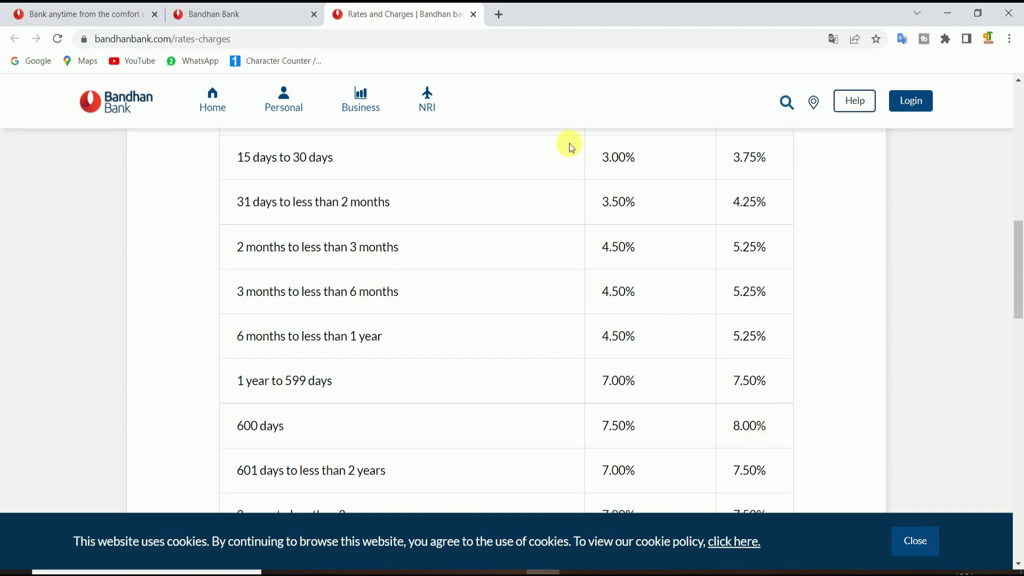
pyautogui.hotkey('ctrl', 'shift', 'Tab')
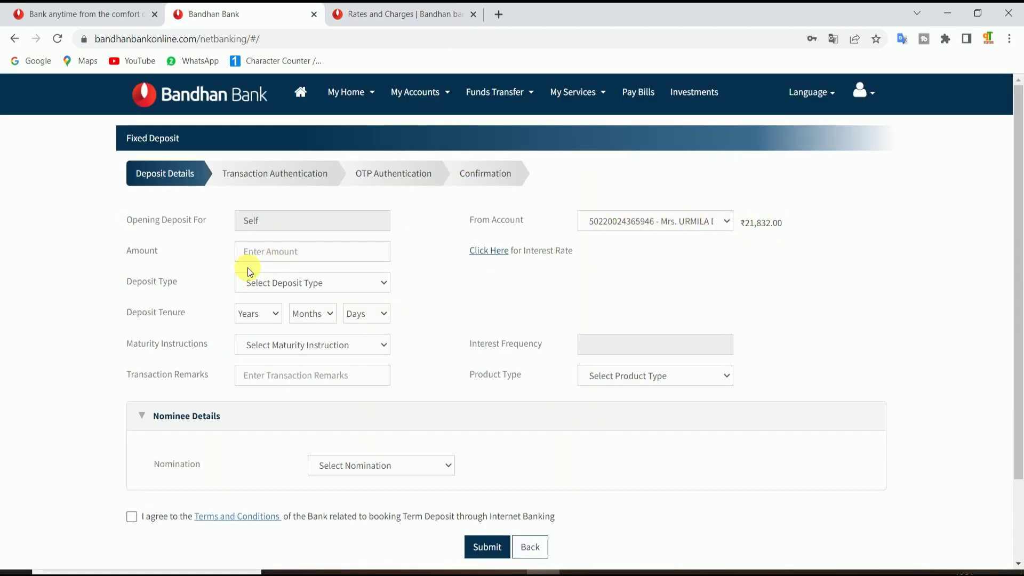
# Step: Enter a deposit amount of ₹2,000.00 and choose On Maturity as the deposit type
pyautogui.click(292, 259)
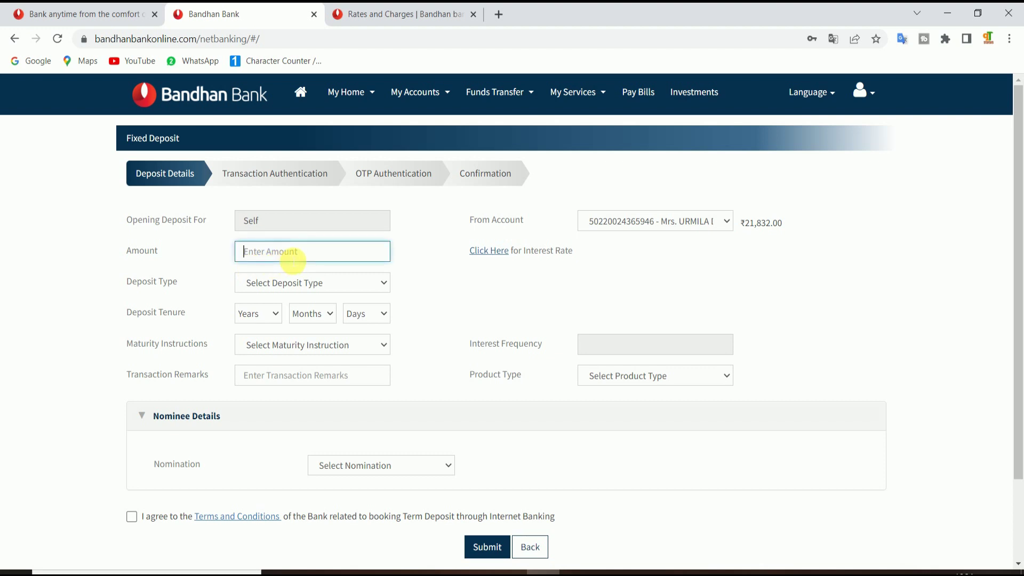
pyautogui.write('2000')
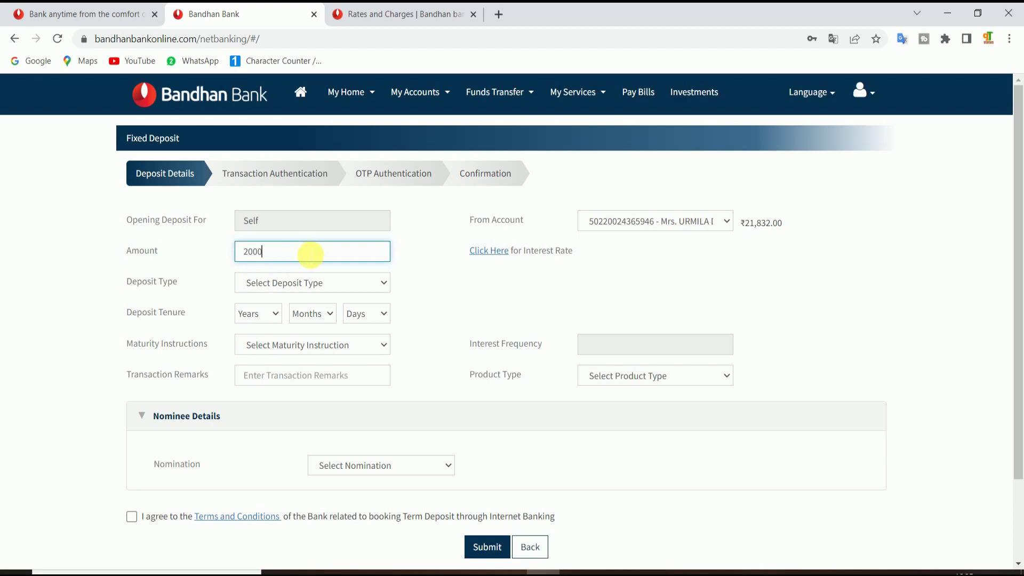
pyautogui.click(171, 292)
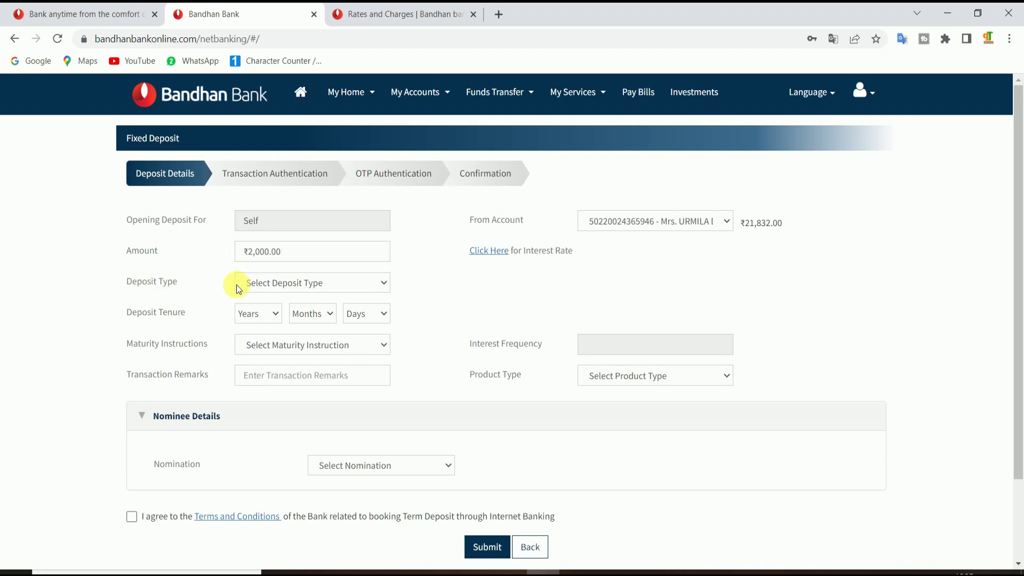
pyautogui.click(334, 282)
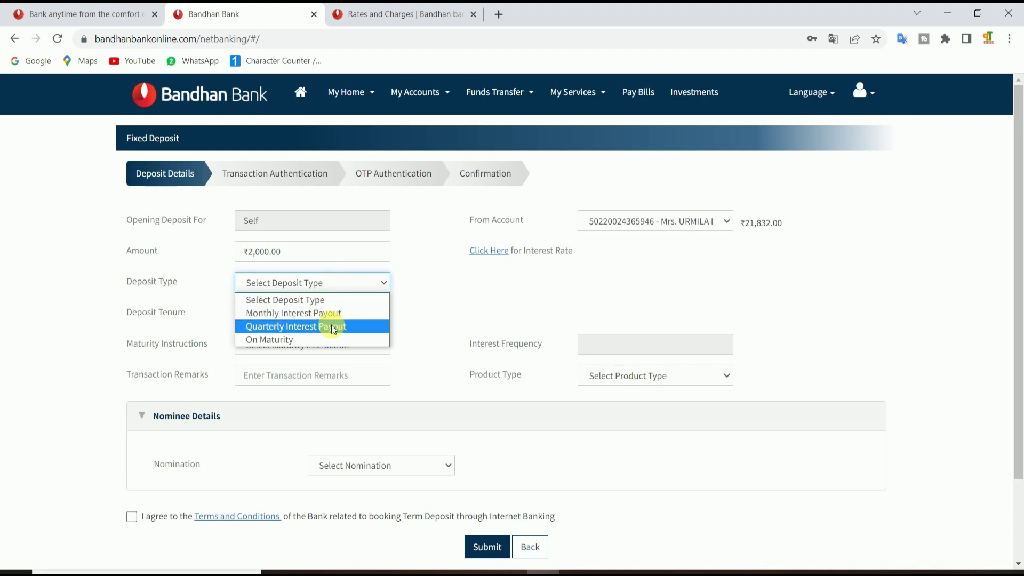
pyautogui.click(307, 340)
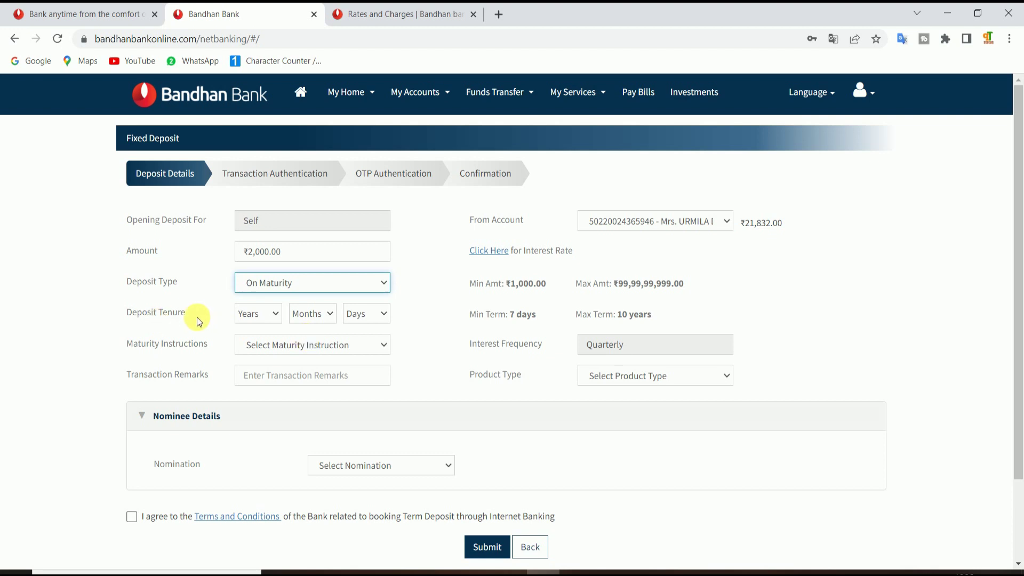
# Step: Set the tenure to 1 year and the maturity instruction to Transfer To Another Account
pyautogui.click(268, 314)
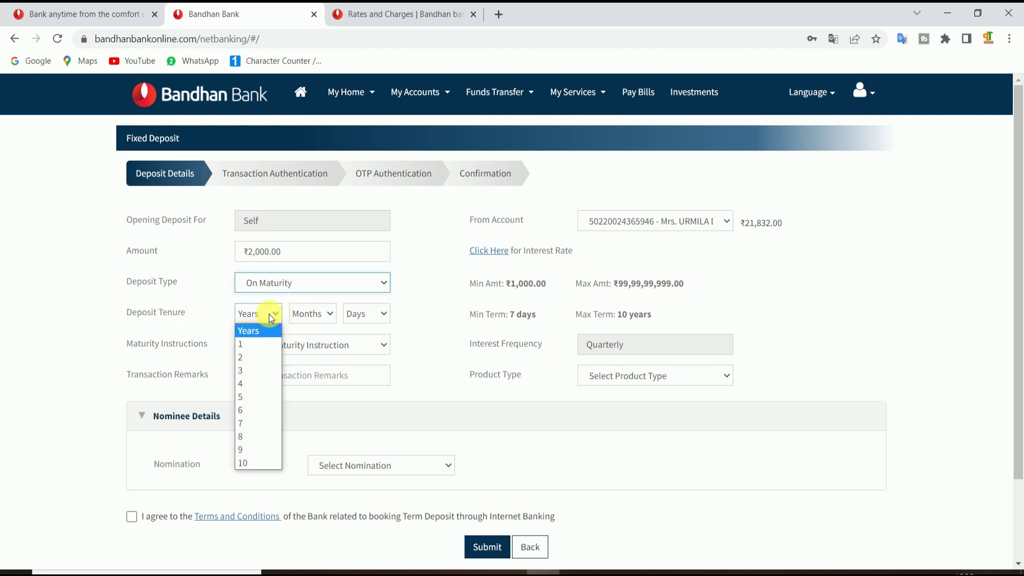
pyautogui.click(258, 344)
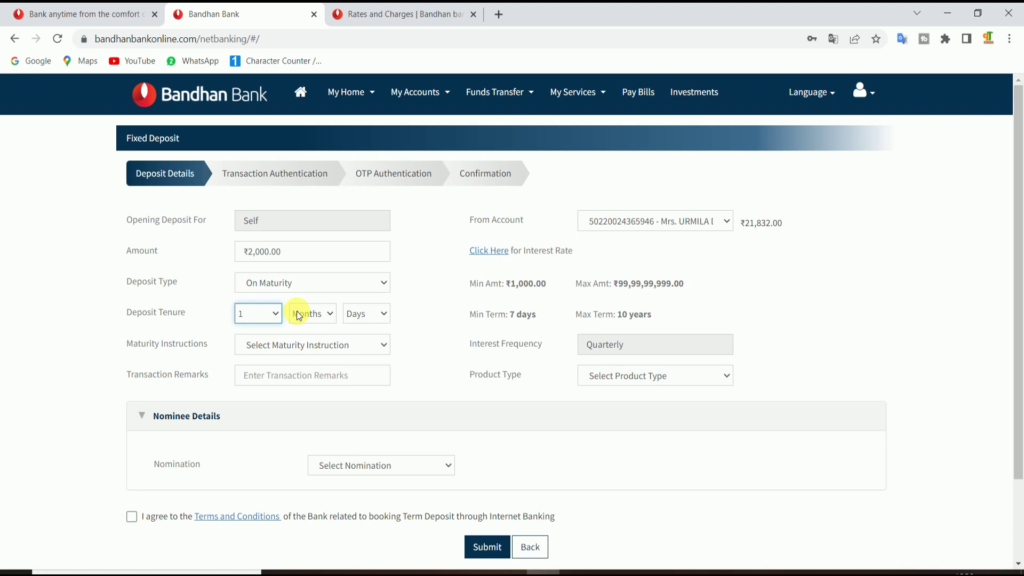
pyautogui.scroll(-1, 196, 269)
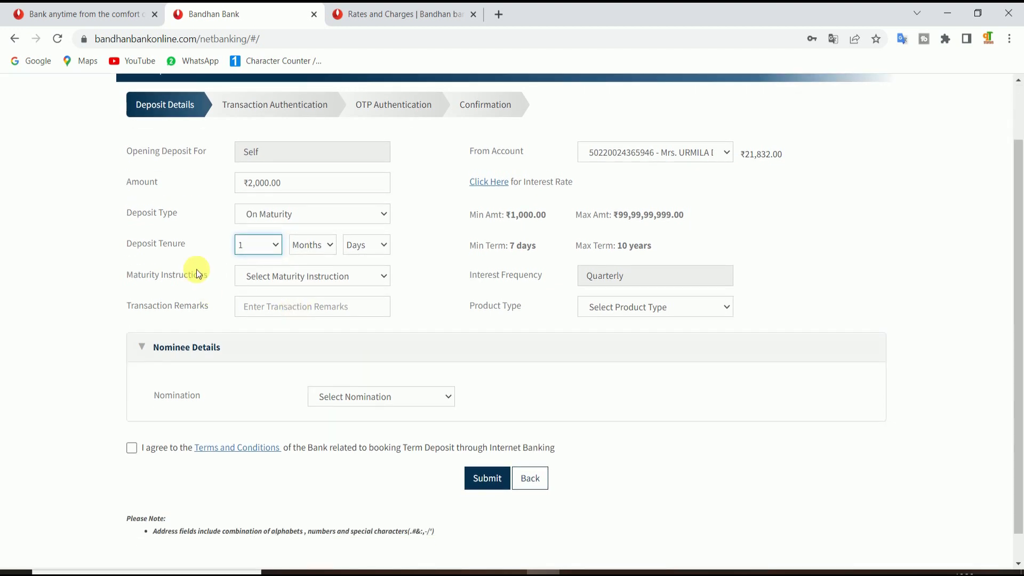
pyautogui.click(312, 279)
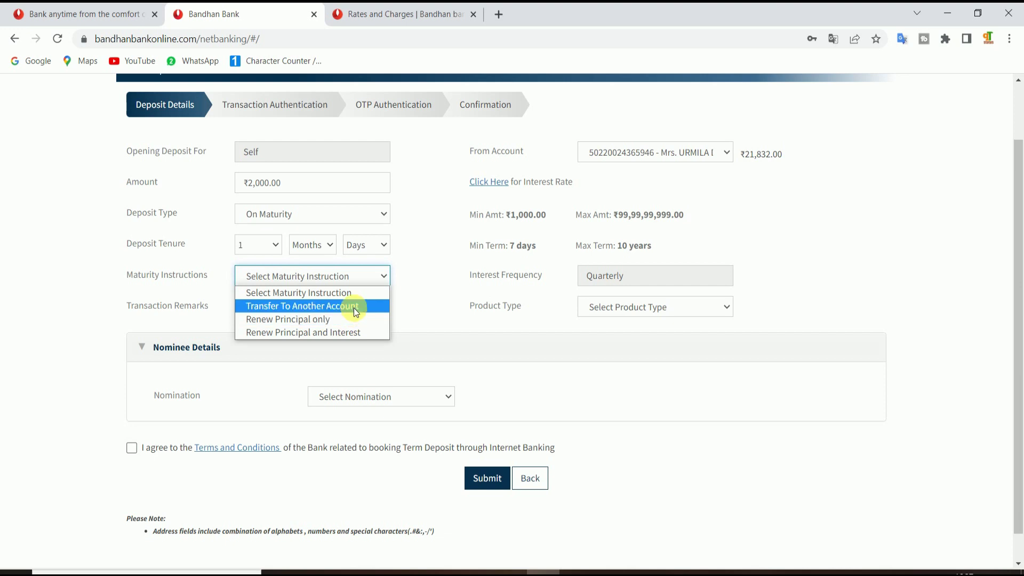
pyautogui.click(356, 308)
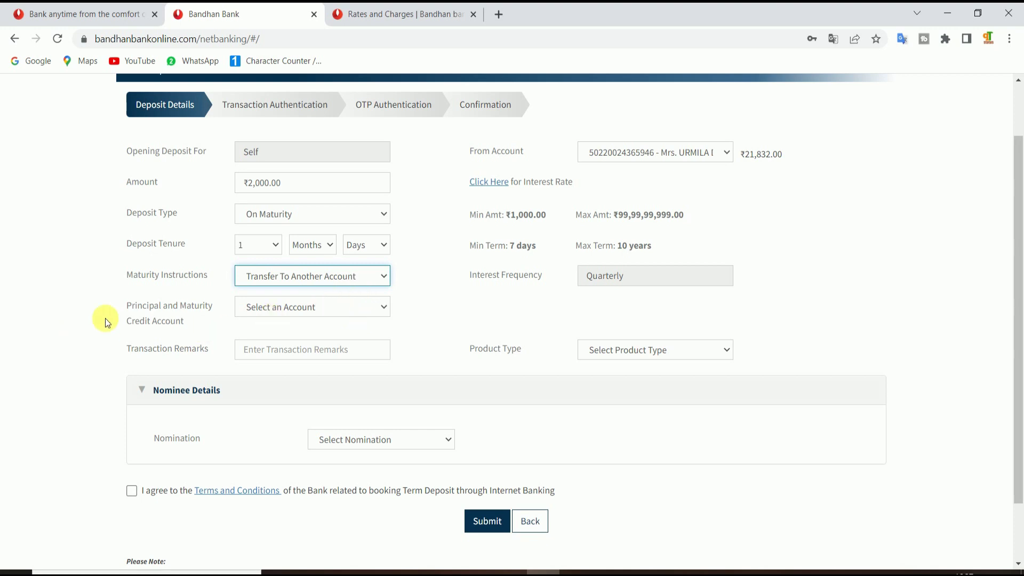
# Step: Credit the maturity amount to the savings account and add the remark 'demo'
pyautogui.click(277, 309)
pyautogui.click(284, 338)
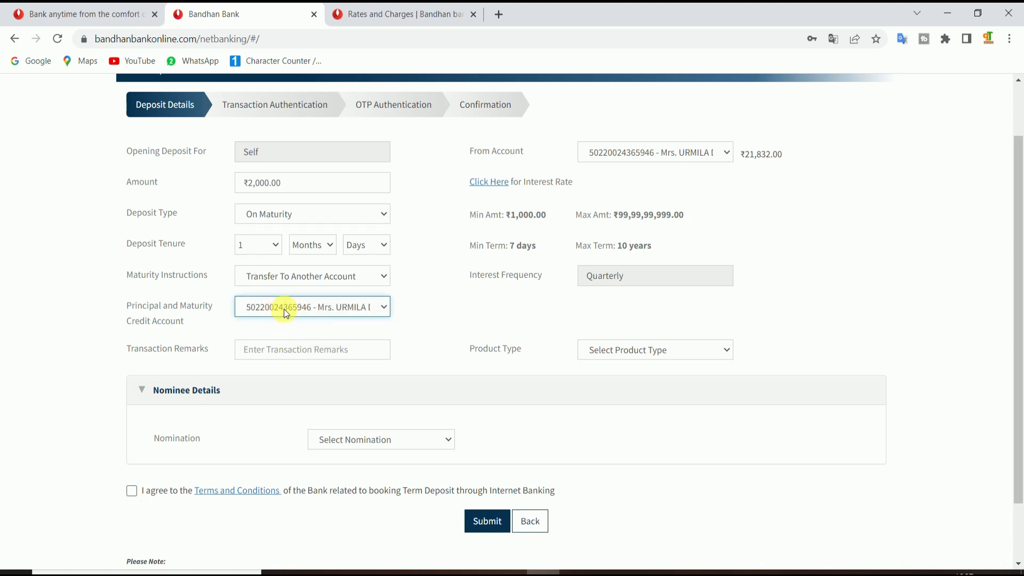
pyautogui.click(497, 155)
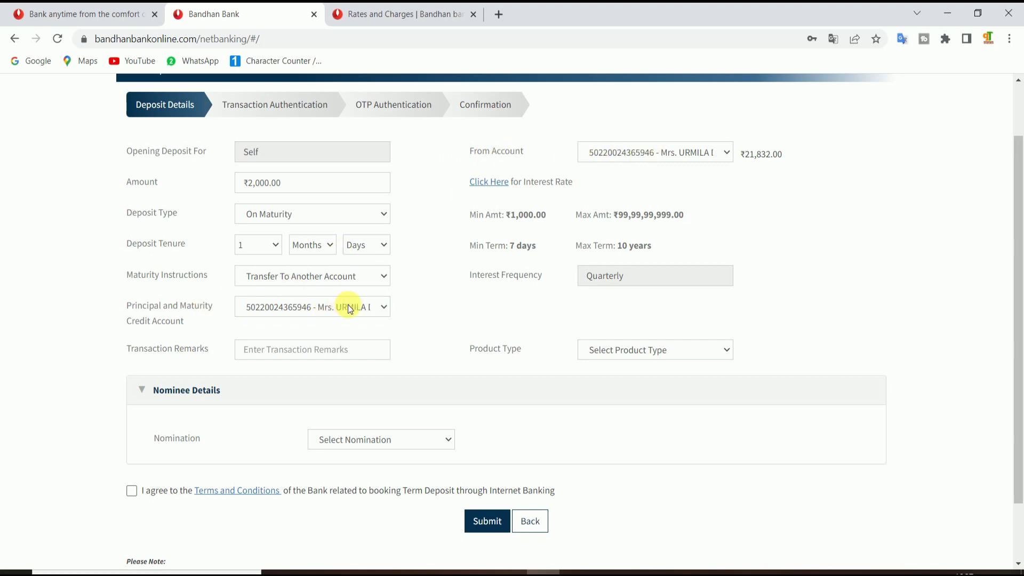
pyautogui.click(331, 355)
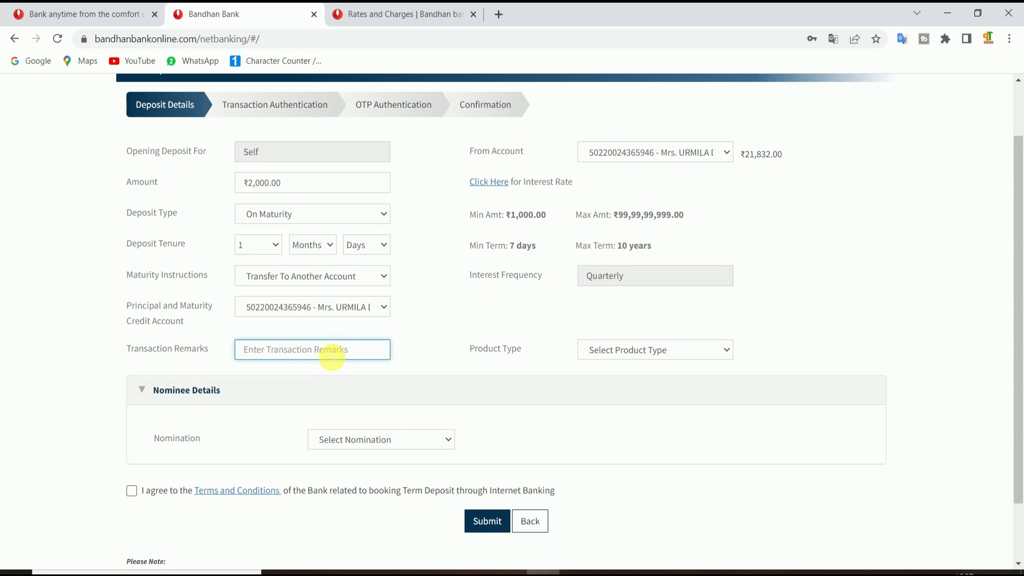
pyautogui.write('demo')
# Step: Choose FD - Advantage-Cumulative as product type and Account Nomination for nomination
pyautogui.click(655, 350)
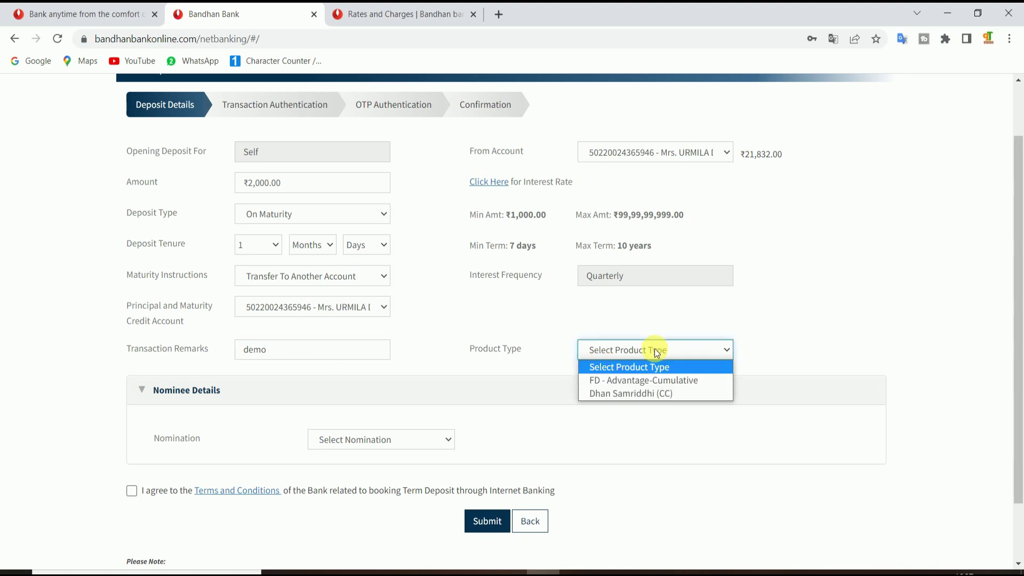
pyautogui.click(669, 380)
pyautogui.scroll(-2, 672, 378)
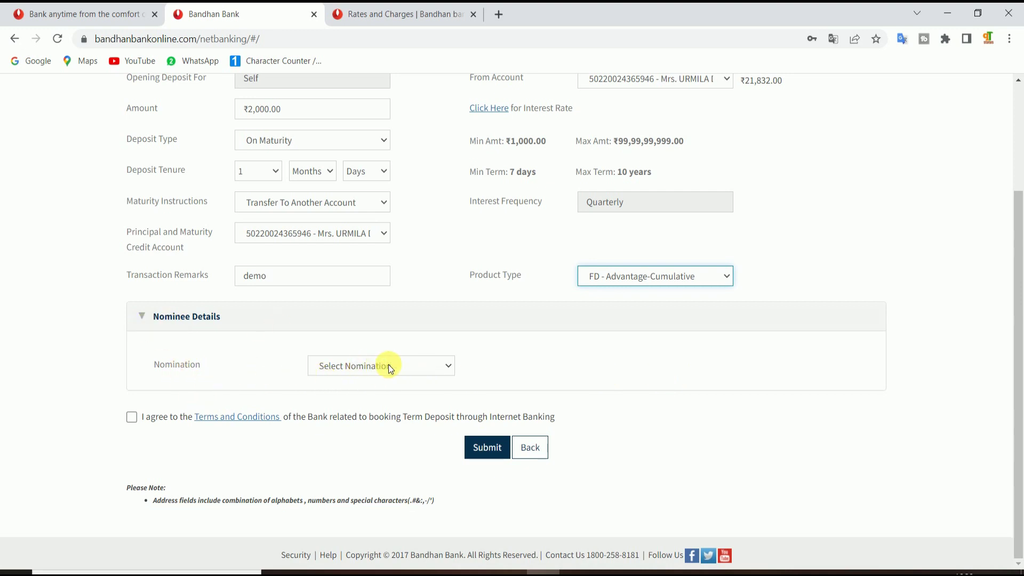
pyautogui.click(405, 371)
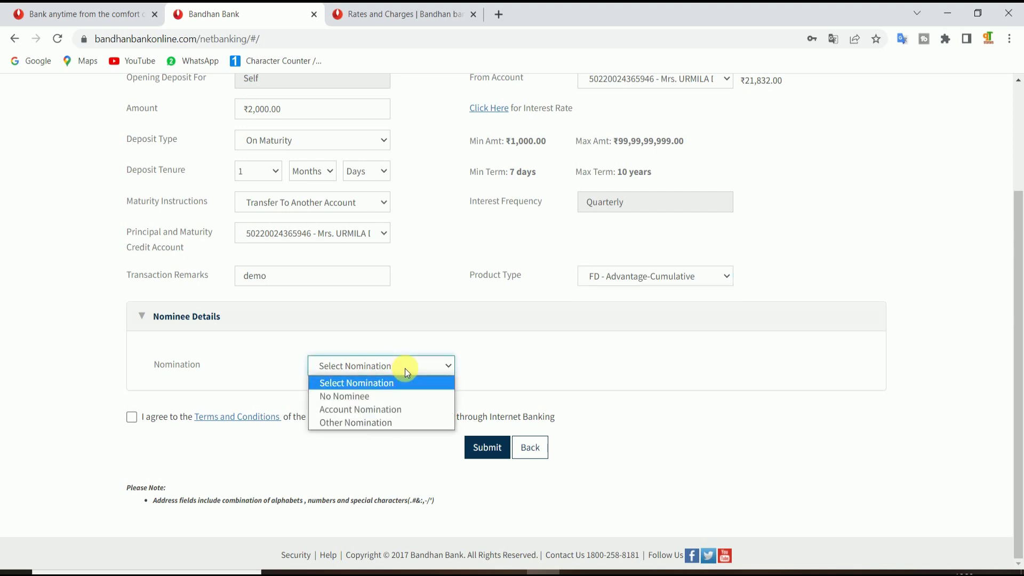
pyautogui.click(376, 398)
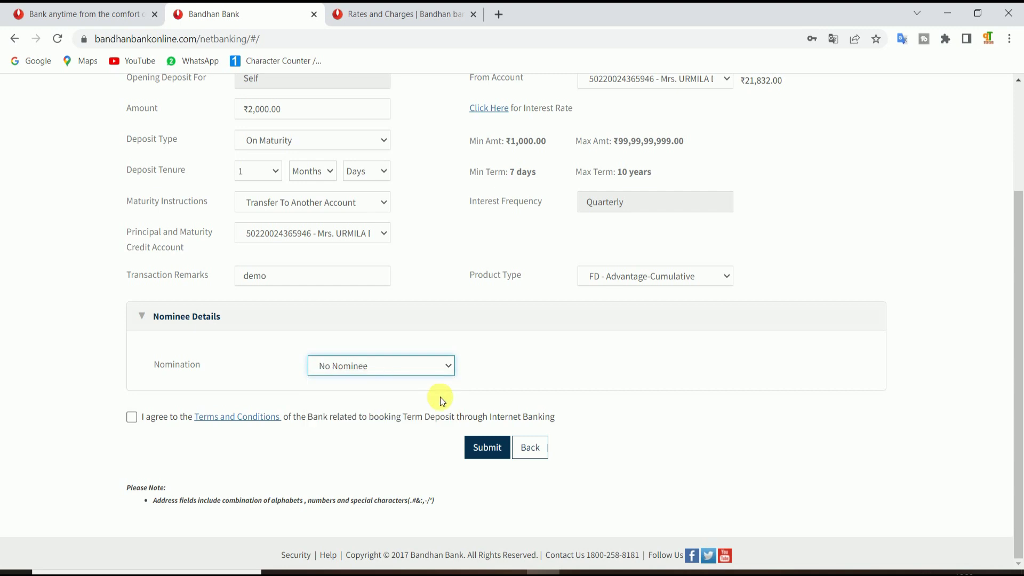
pyautogui.click(433, 368)
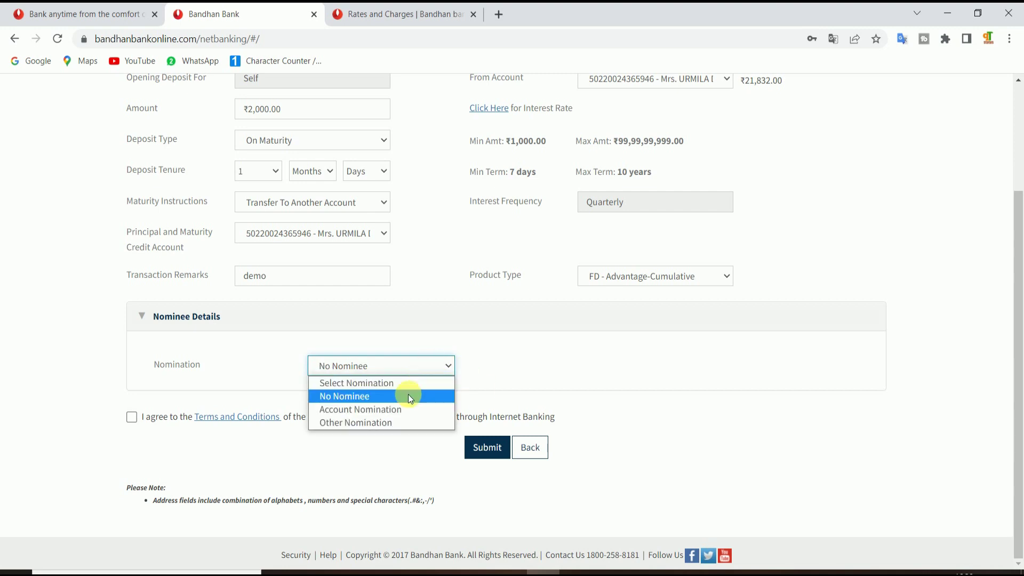
pyautogui.click(401, 408)
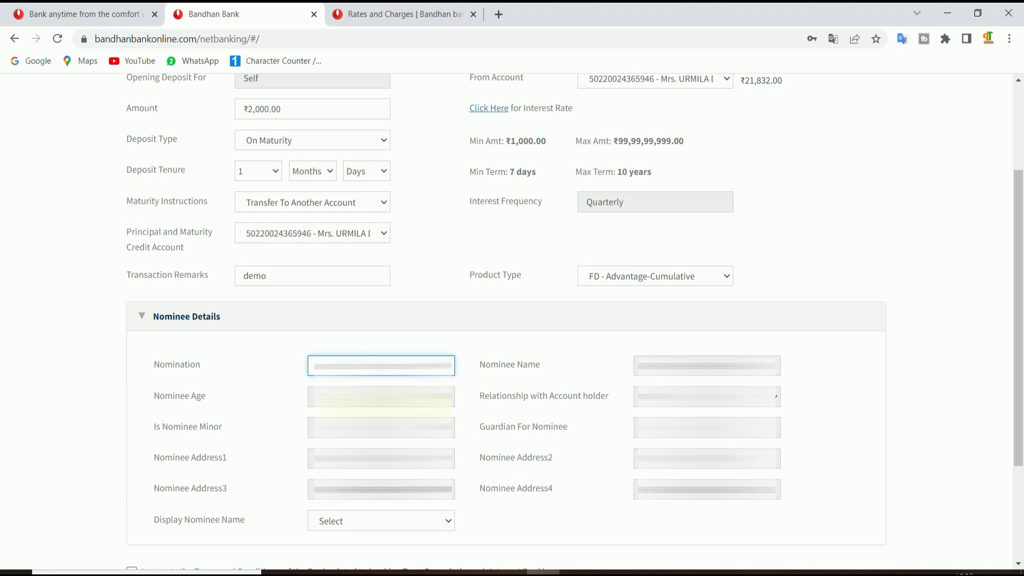
# Step: Change the nomination dropdown from Account Nomination to Other Nomination
pyautogui.click(423, 362)
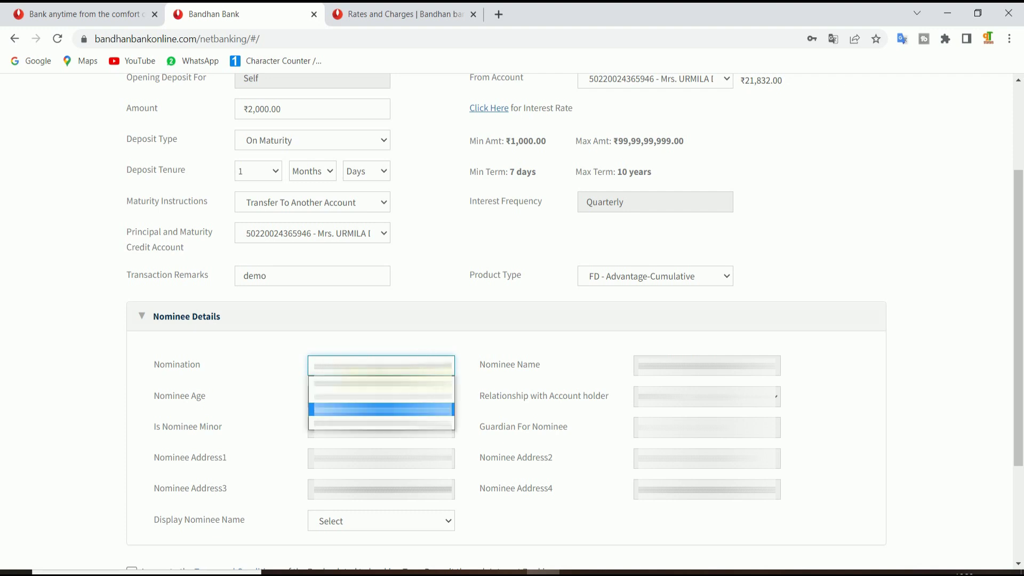
pyautogui.click(381, 423)
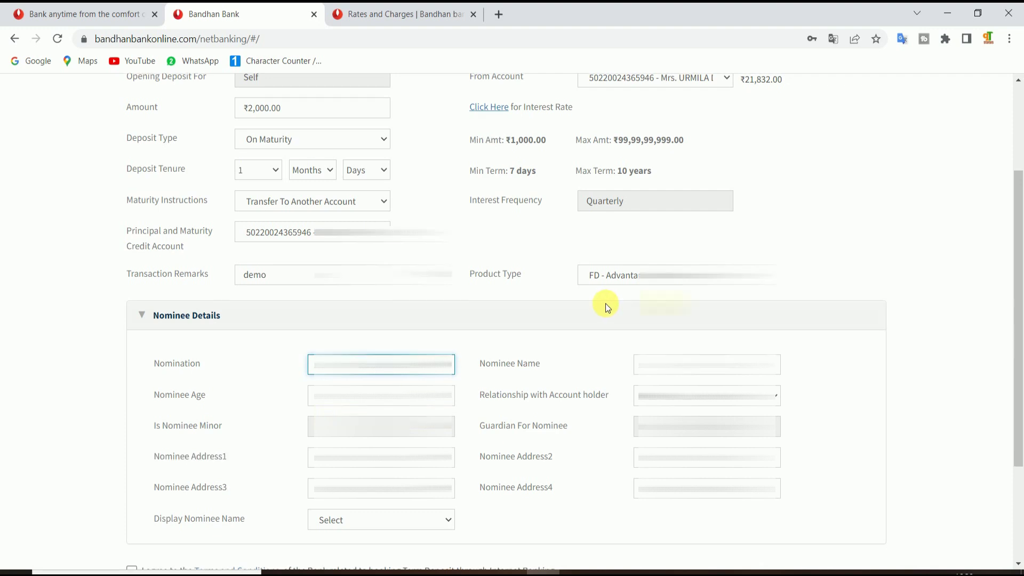
pyautogui.scroll(-3, 597, 303)
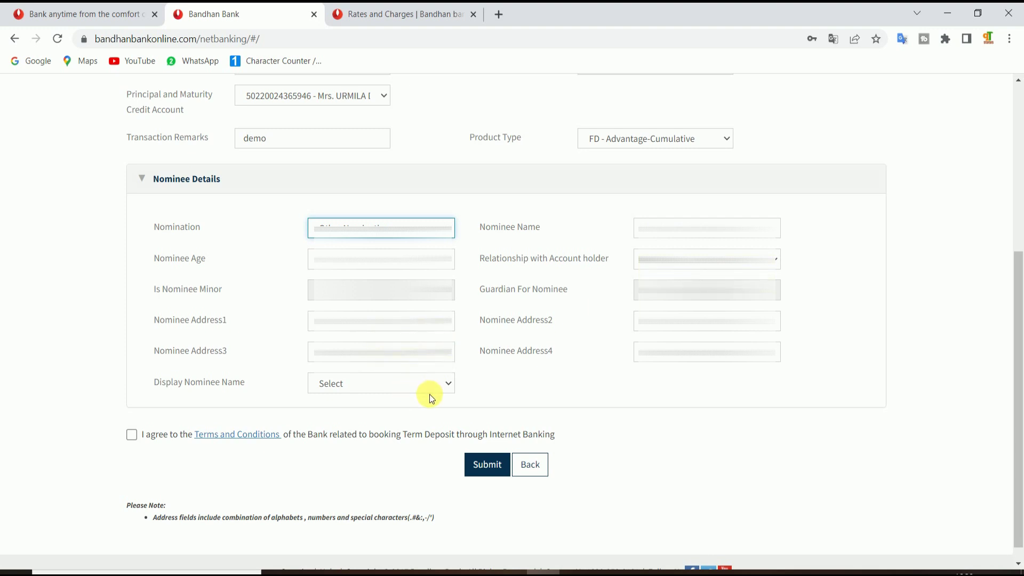
pyautogui.scroll(2, 430, 395)
pyautogui.scroll(2, 430, 395)
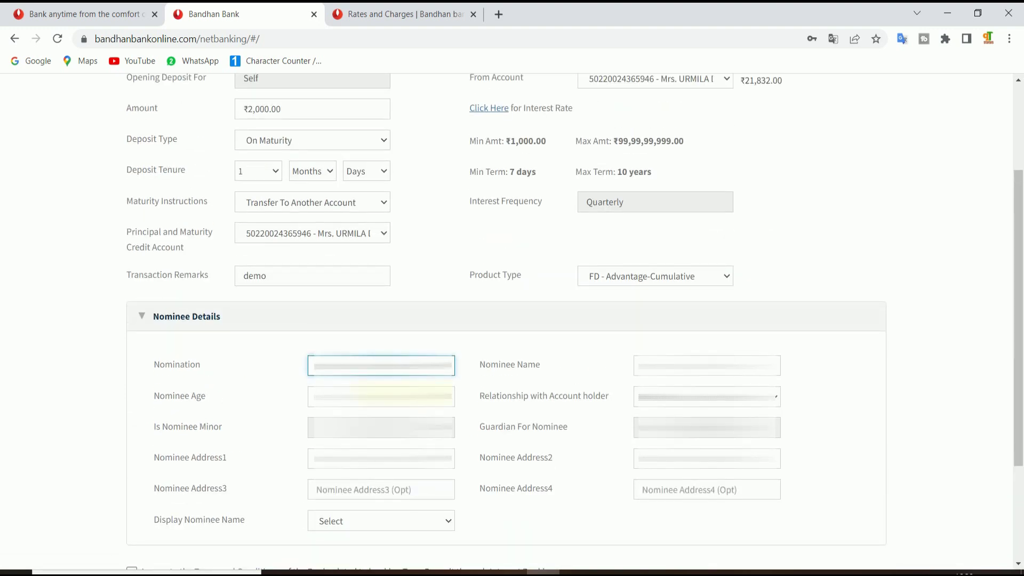
pyautogui.click(380, 365)
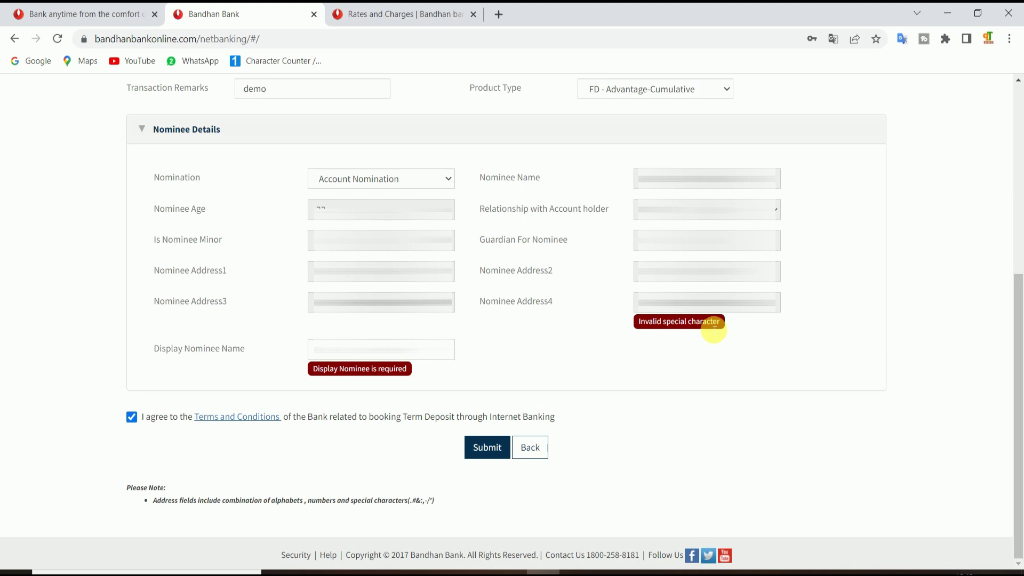
pyautogui.scroll(1, 381, 258)
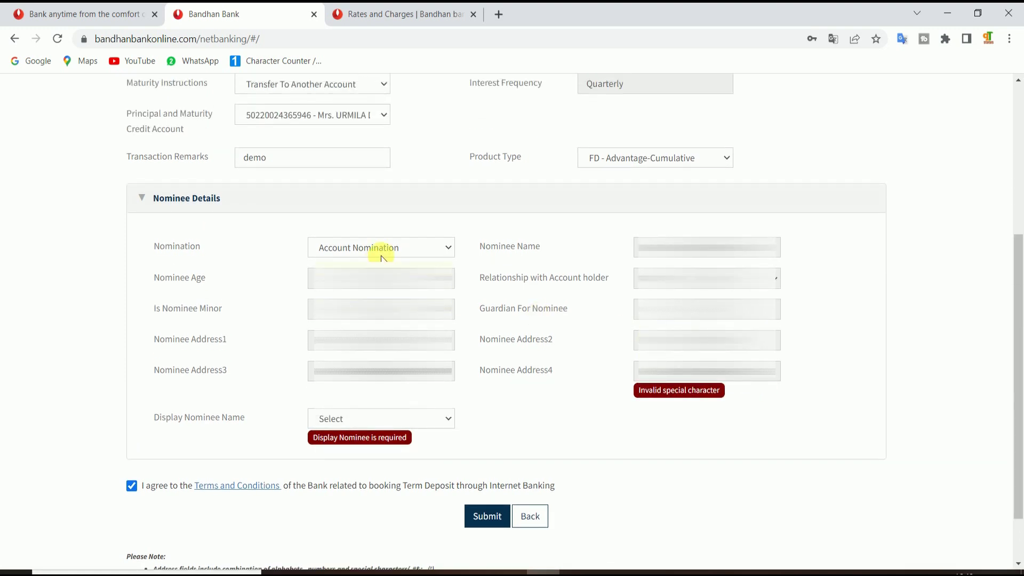
pyautogui.click(381, 246)
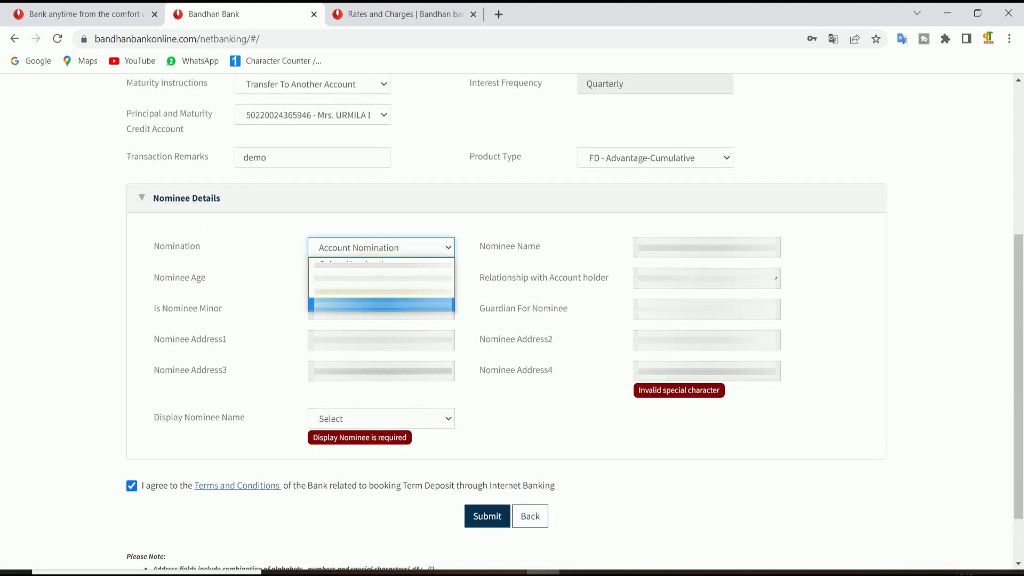
pyautogui.click(363, 304)
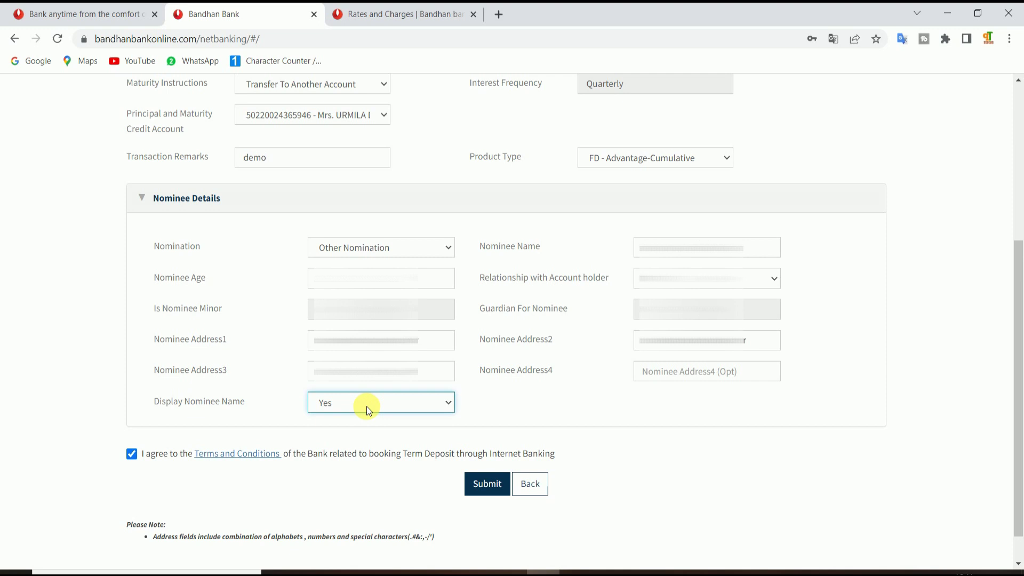
# Step: Submit the deposit details and confirm them with the pasted transaction password
pyautogui.click(501, 489)
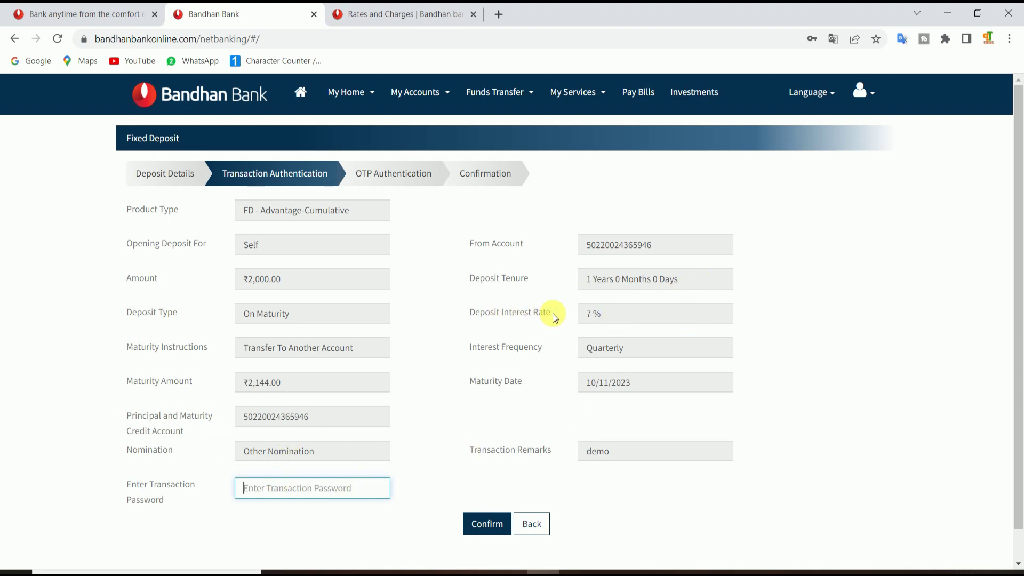
pyautogui.click(616, 314)
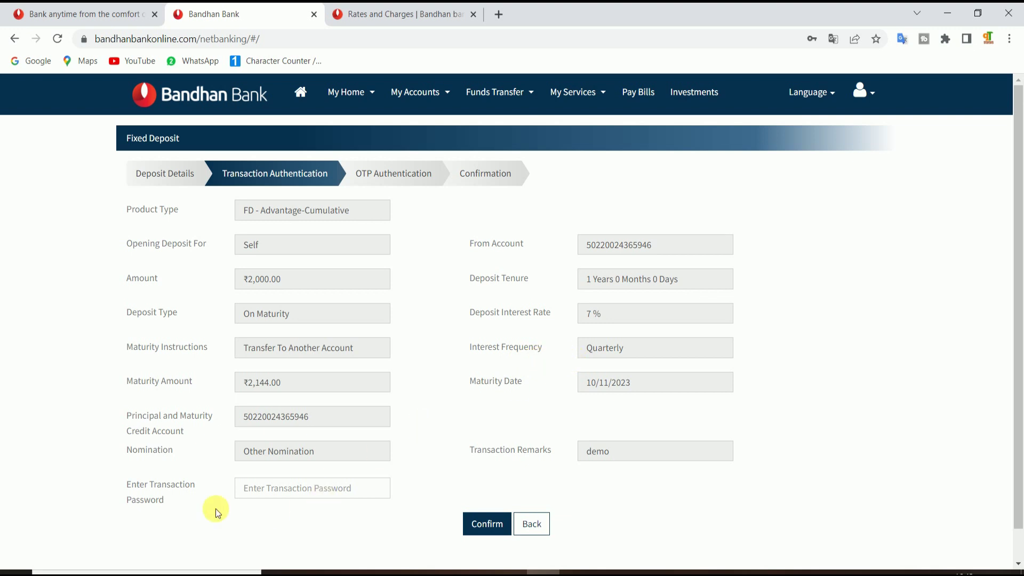
pyautogui.click(317, 489)
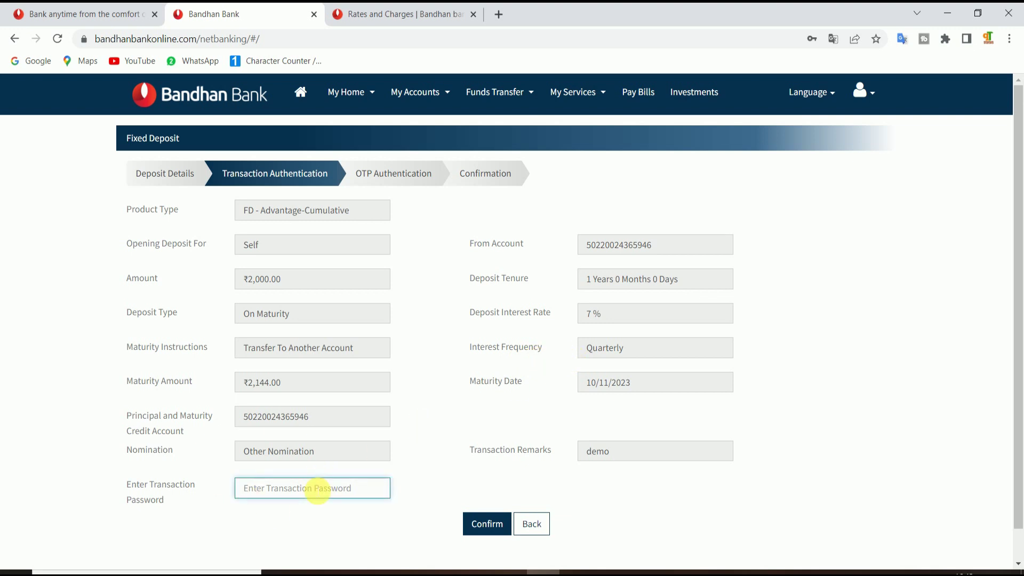
pyautogui.hotkey('ctrl', 'v')
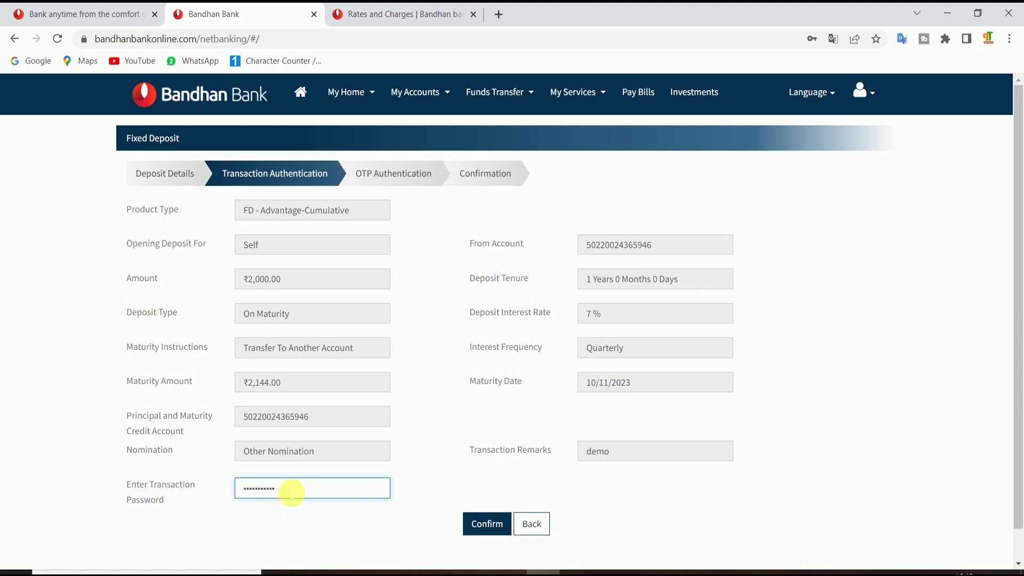
pyautogui.click(489, 527)
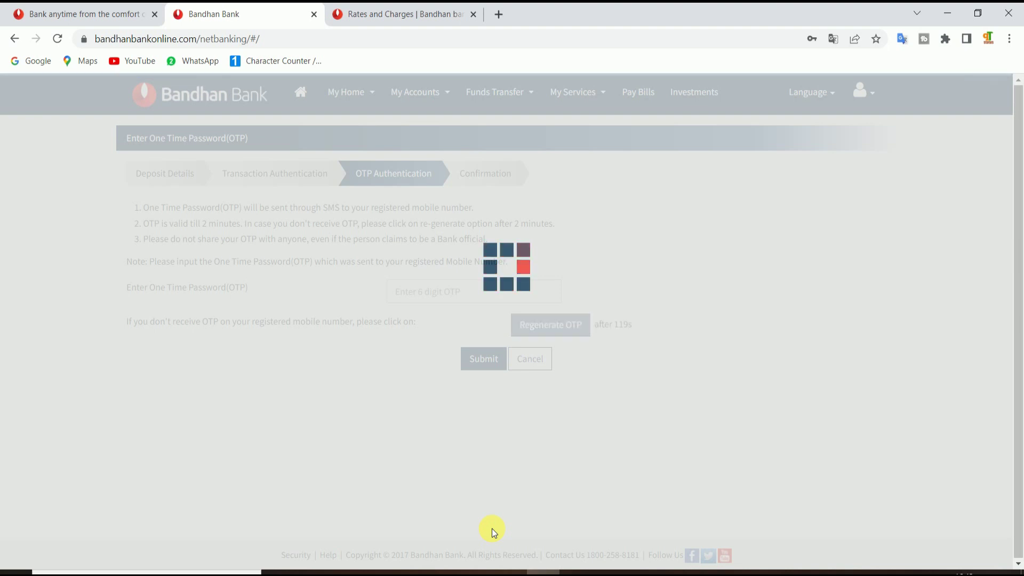
# Step: Enter the six-digit one-time password and submit it to book the deposit
pyautogui.click(442, 295)
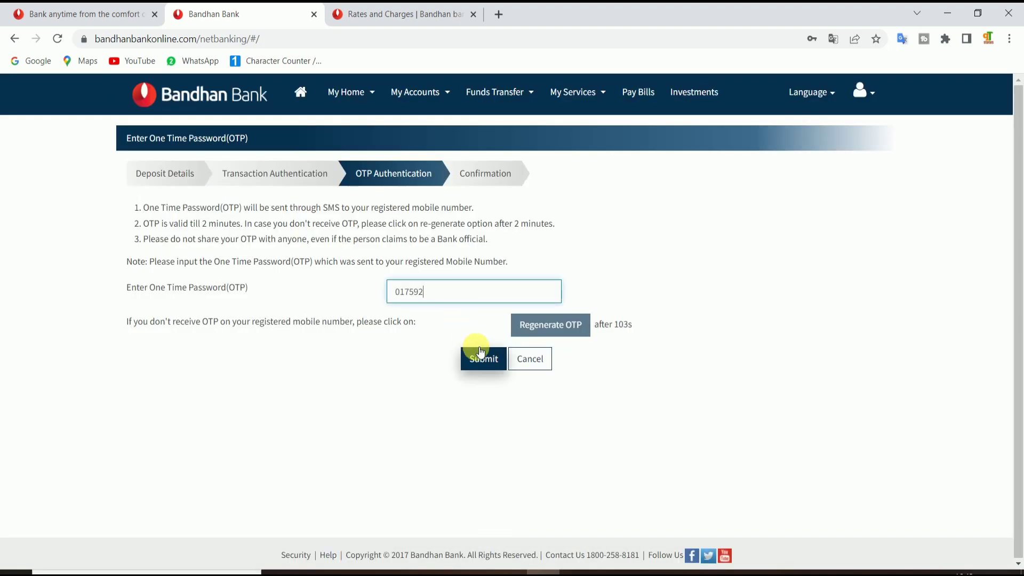
pyautogui.click(480, 353)
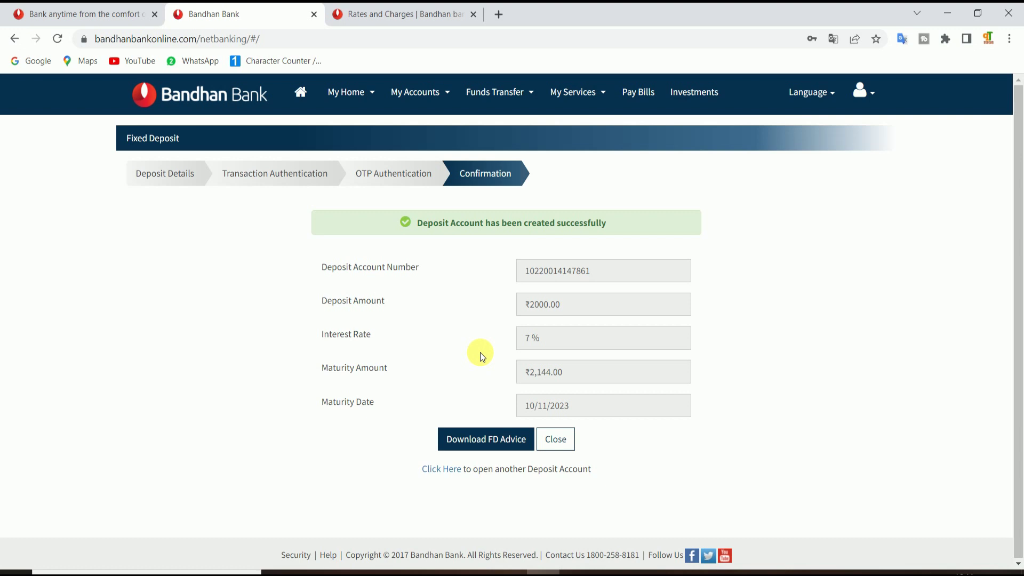
# Step: Download the FD Advice and open FD Advice.pdf from the download bar
pyautogui.click(491, 444)
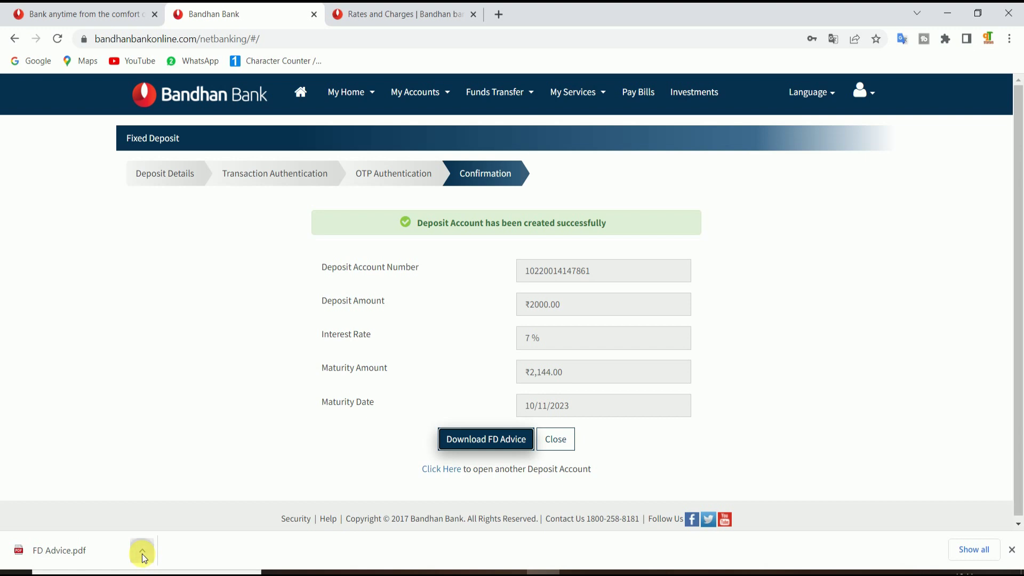
pyautogui.click(143, 554)
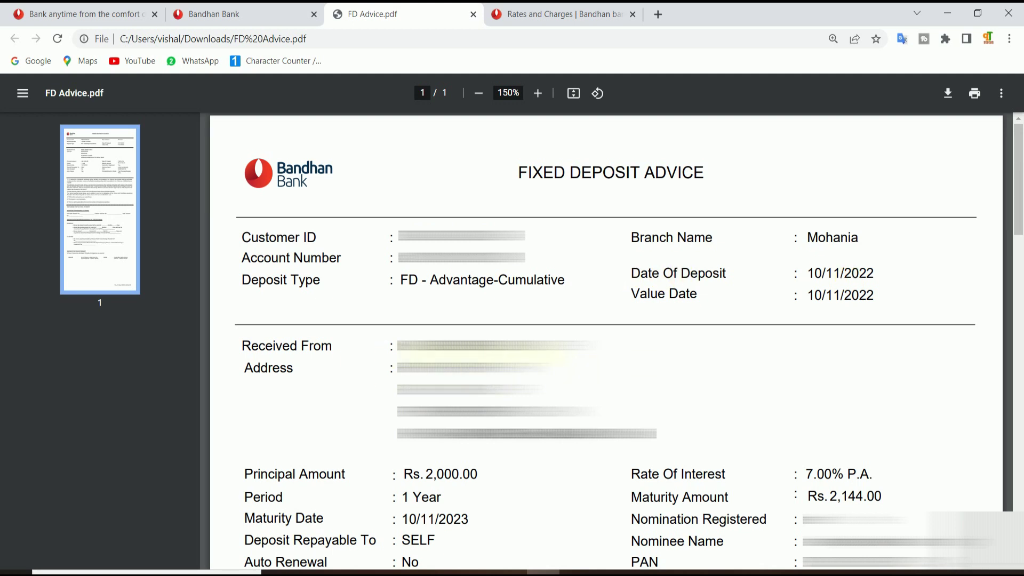
# Step: Scroll the FD Advice to Auto Closure, select its value Yes, and close the PDF
pyautogui.scroll(-5, 395, 398)
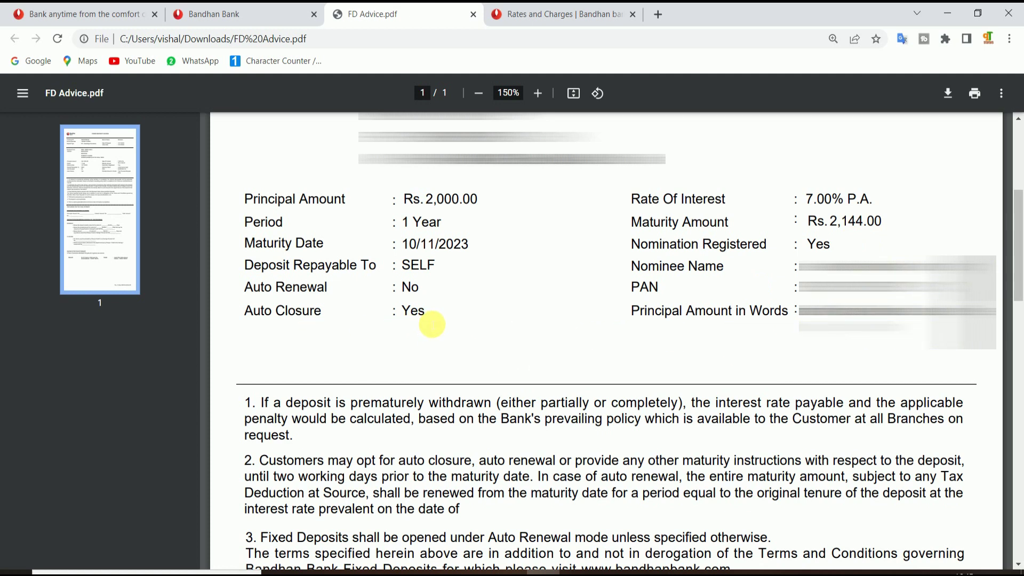
pyautogui.click(406, 320)
pyautogui.doubleClick(407, 319)
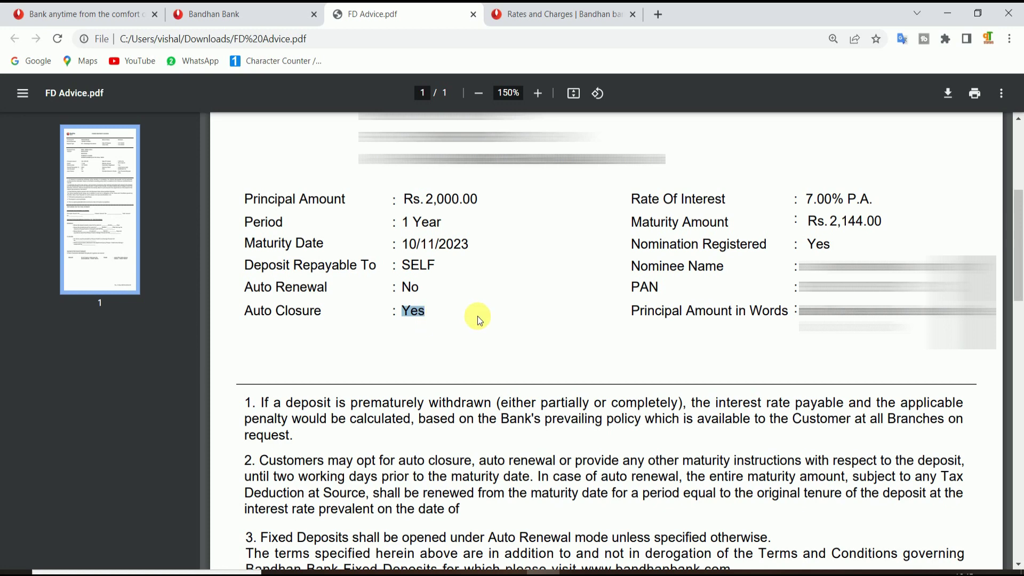
pyautogui.hotkey('ctrl', 'w')
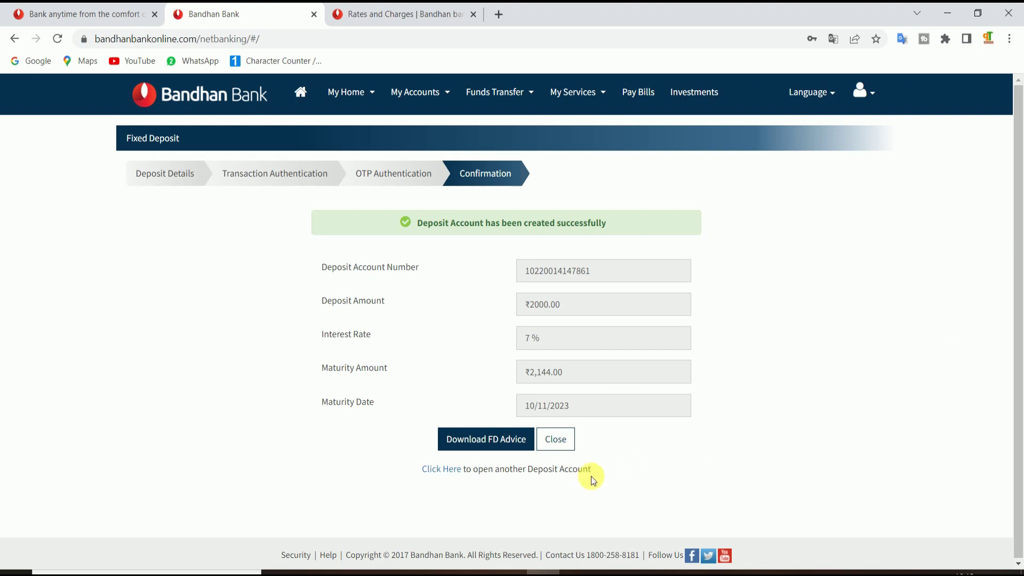
# Step: Close the Fixed Deposit confirmation page to return to the home dashboard
pyautogui.click(565, 443)
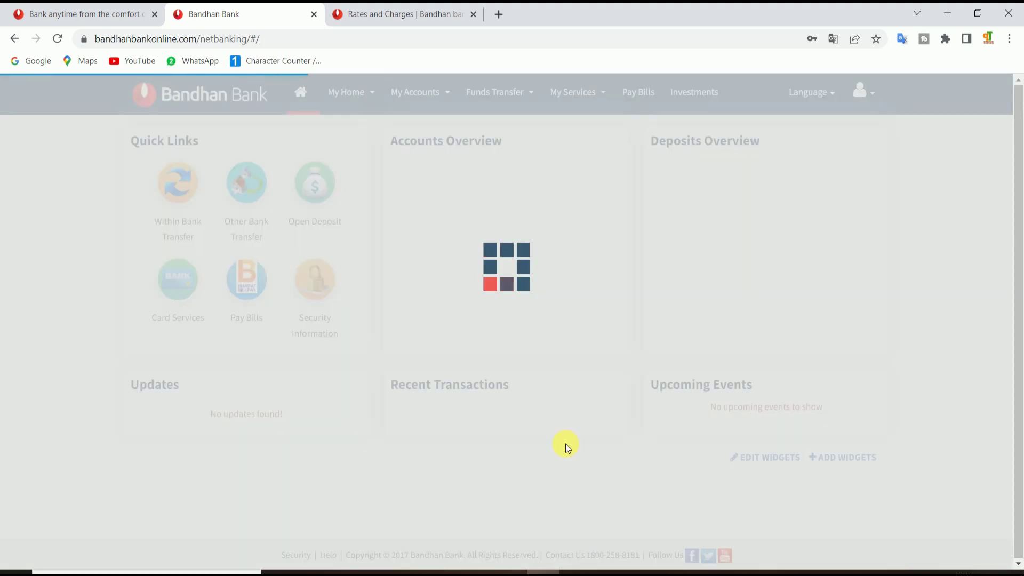